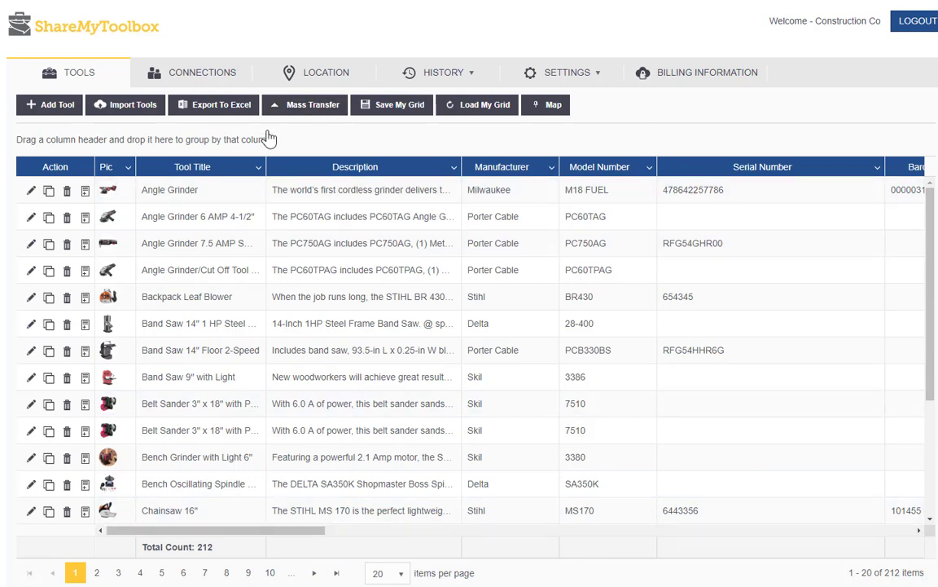
# Set the purchase date of the Band Saw 9" with Light to 10/03/2018 and save the tool
pyautogui.scroll(-3, 31, 204)
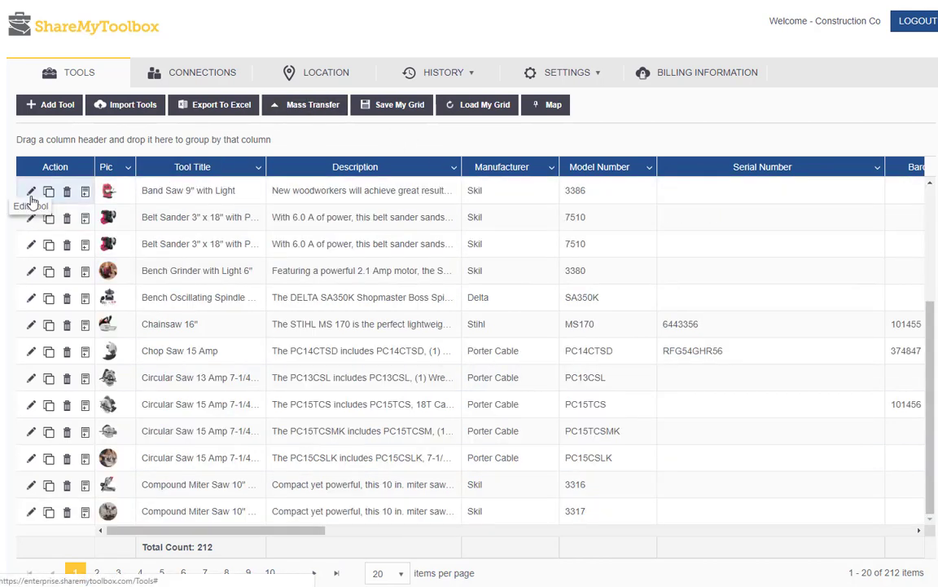
pyautogui.click(31, 199)
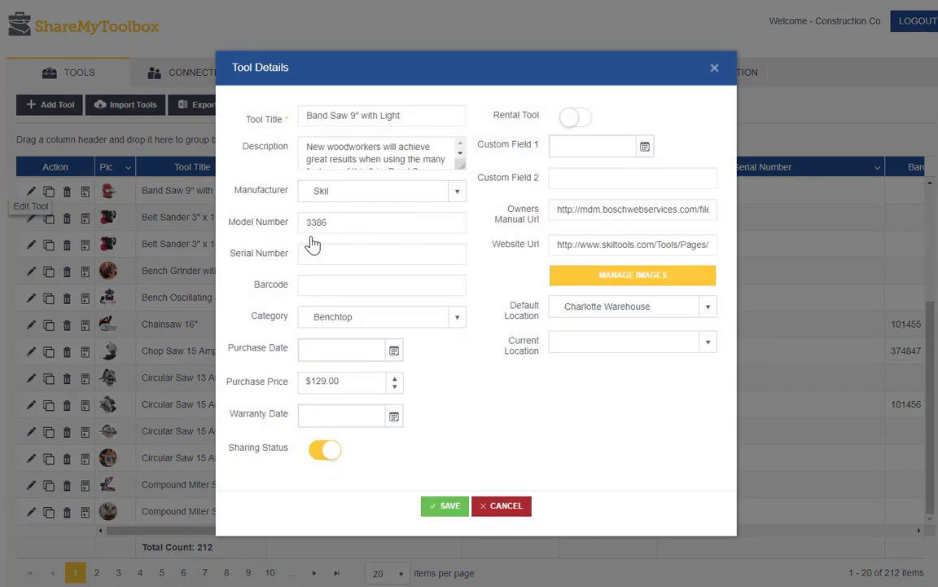
pyautogui.moveTo(352, 385); pyautogui.dragTo(295, 388)
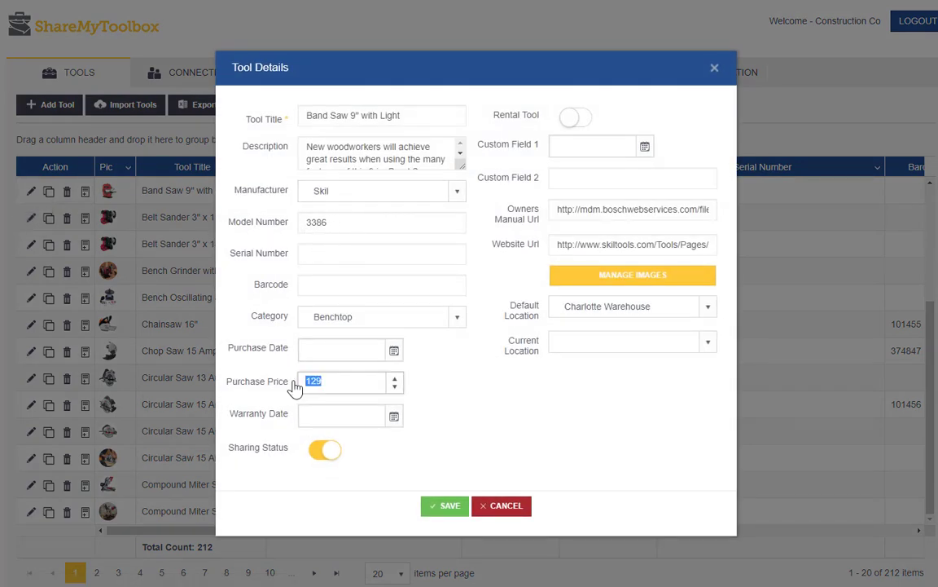
pyautogui.click(391, 359)
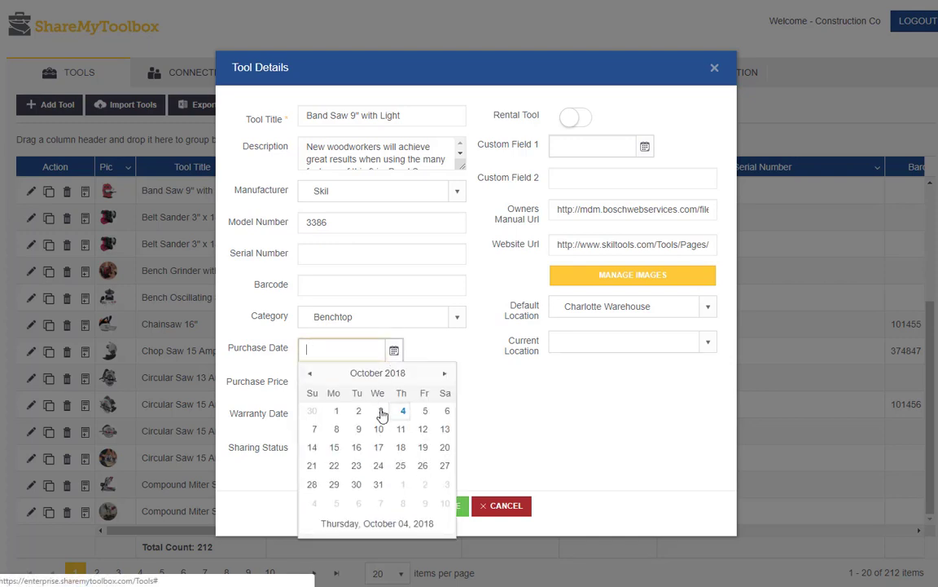
pyautogui.click(379, 352)
pyautogui.click(441, 506)
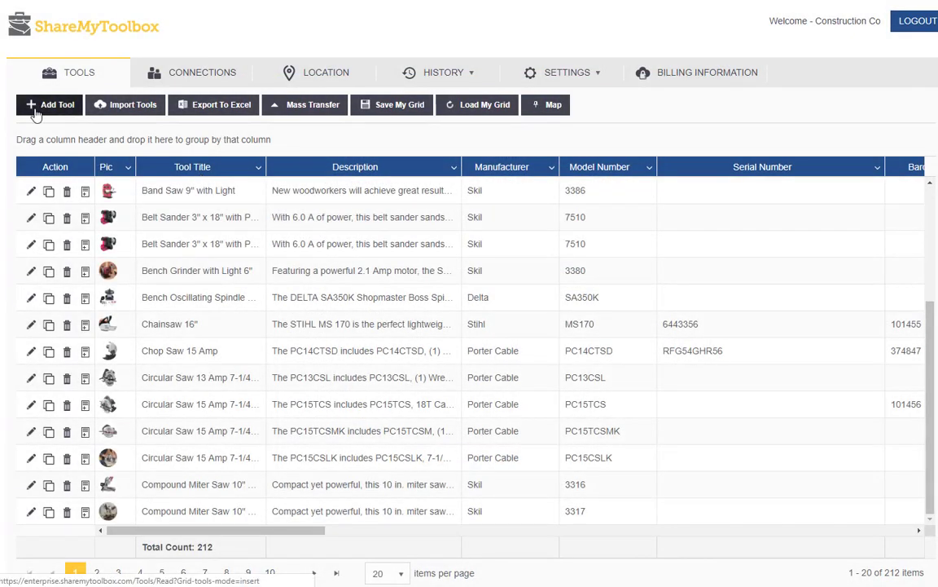
# View the blank new-tool form and the copy prompt for the second Belt Sander 3" x 18", dismissing both
pyautogui.click(36, 114)
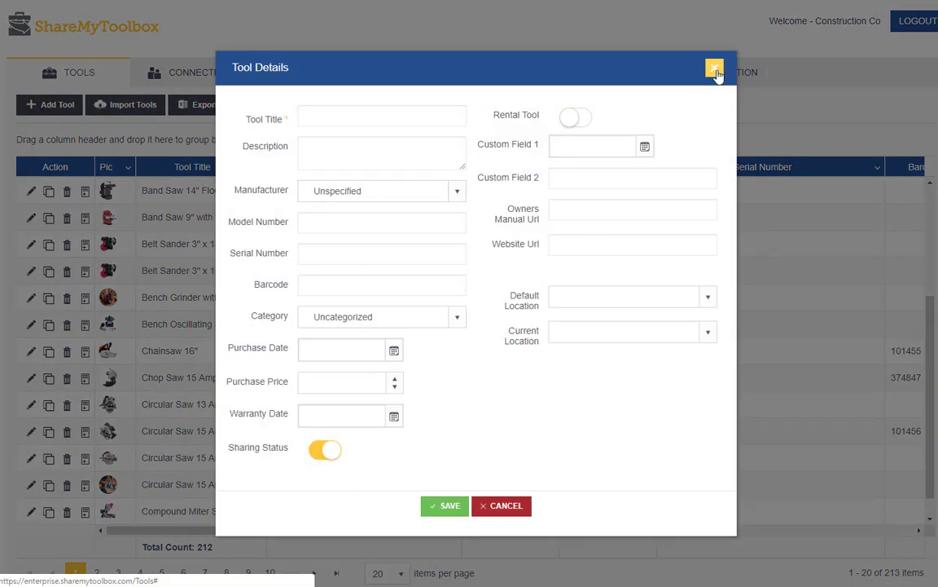
pyautogui.click(715, 68)
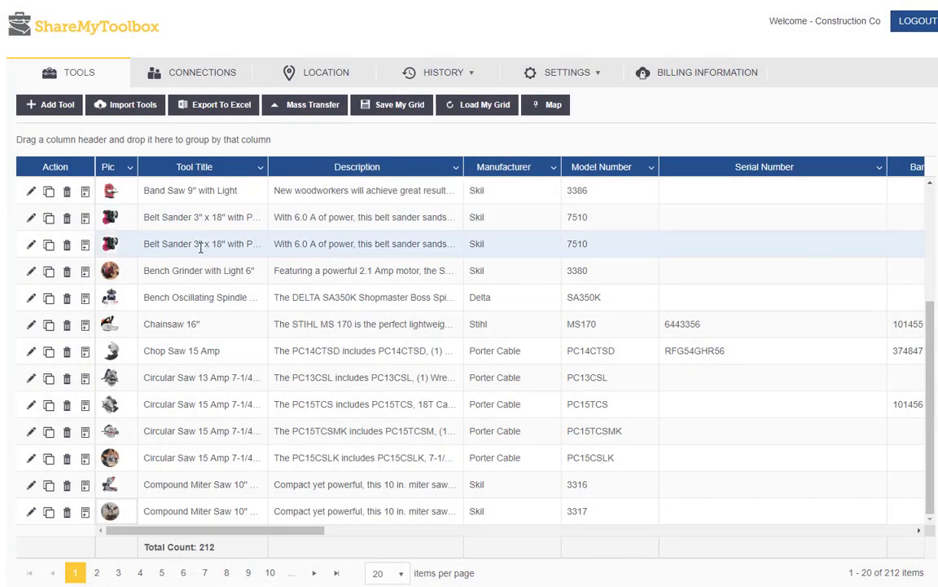
pyautogui.click(48, 246)
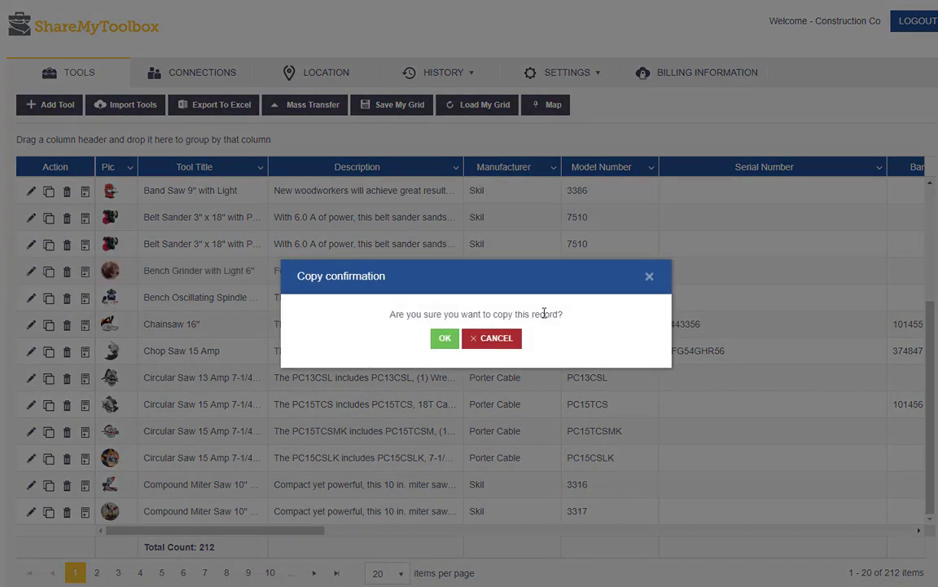
pyautogui.moveTo(563, 314); pyautogui.dragTo(497, 314)
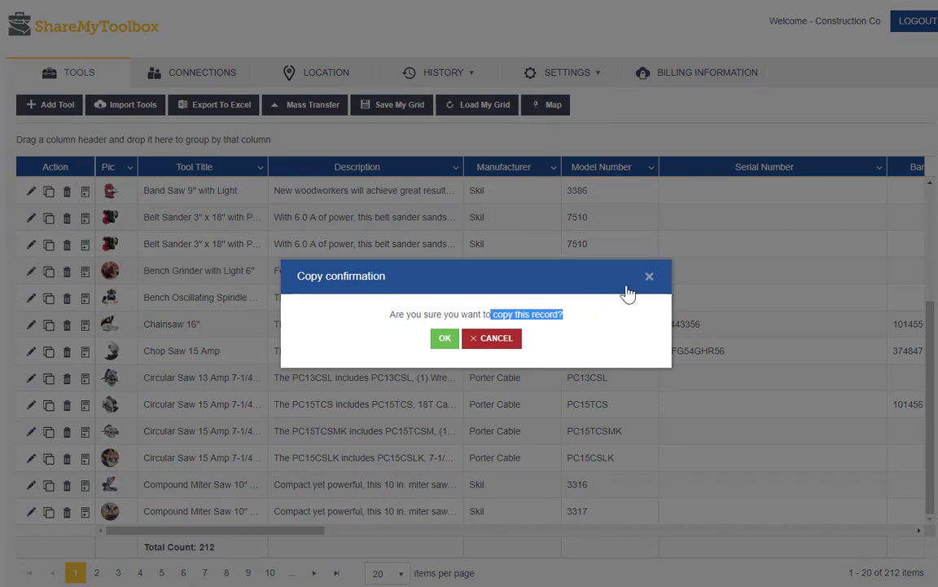
pyautogui.click(649, 276)
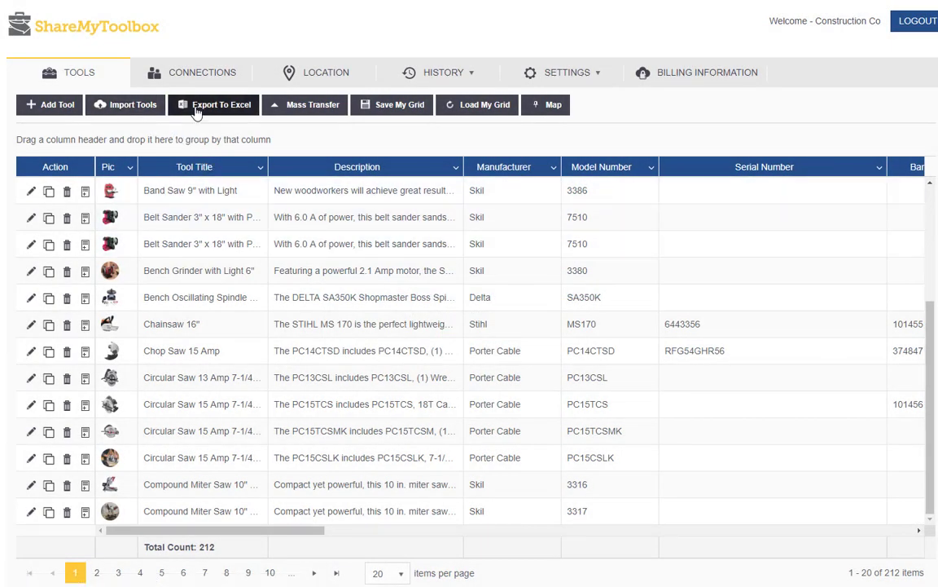
# Review the tool import options, including the accepted file type and templates, without importing anything
pyautogui.click(133, 106)
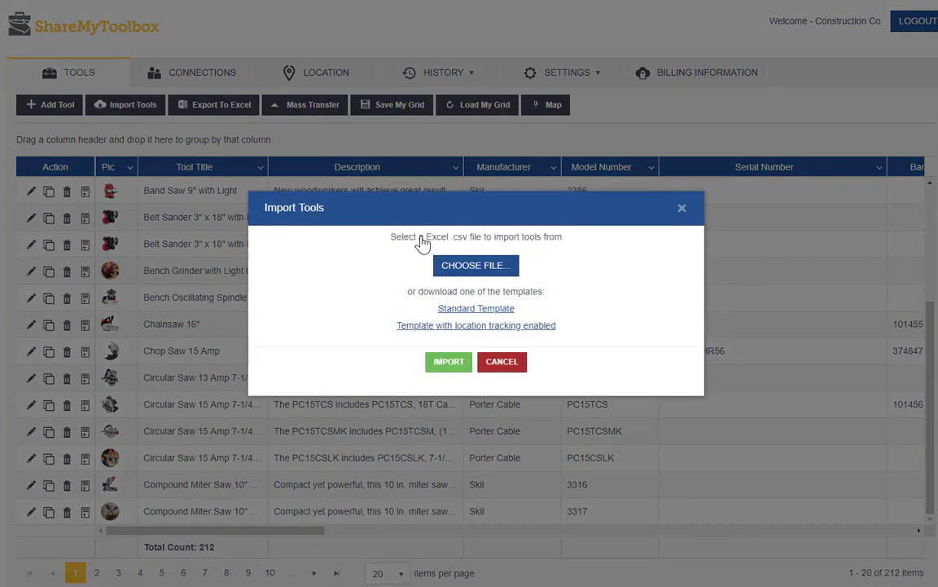
pyautogui.moveTo(426, 237); pyautogui.dragTo(469, 239)
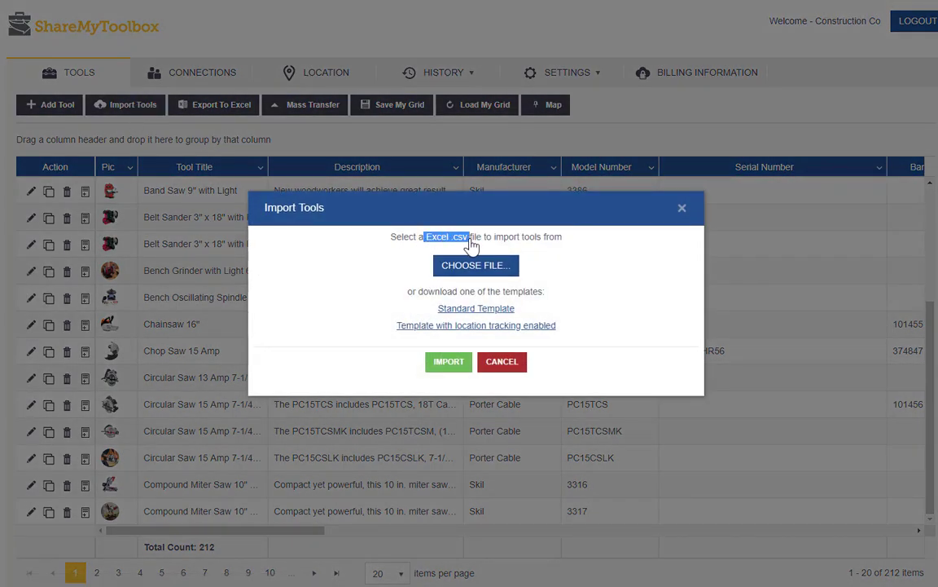
pyautogui.click(500, 368)
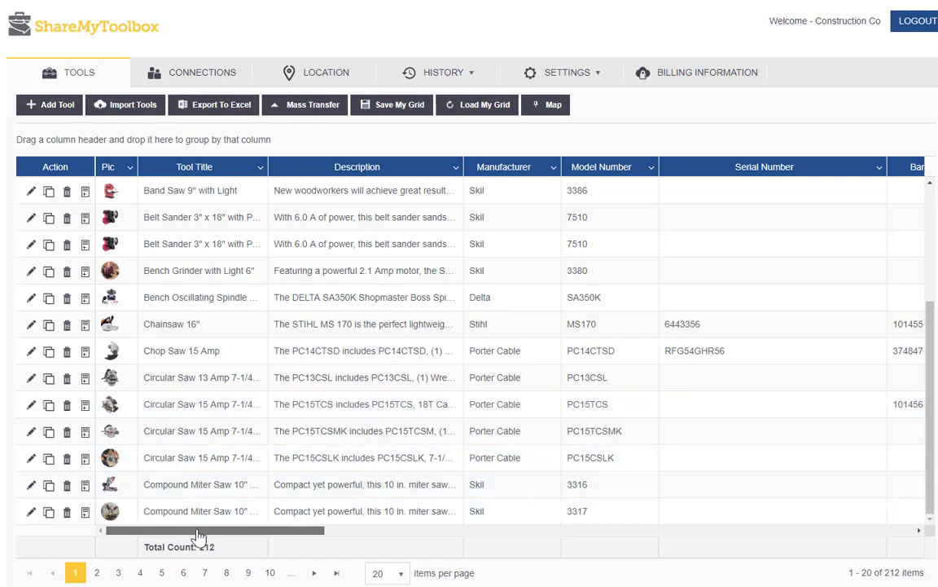
# Filter the tool list to items whose Loaned To value contains the crew leader's first name
pyautogui.moveTo(195, 532); pyautogui.dragTo(379, 542)
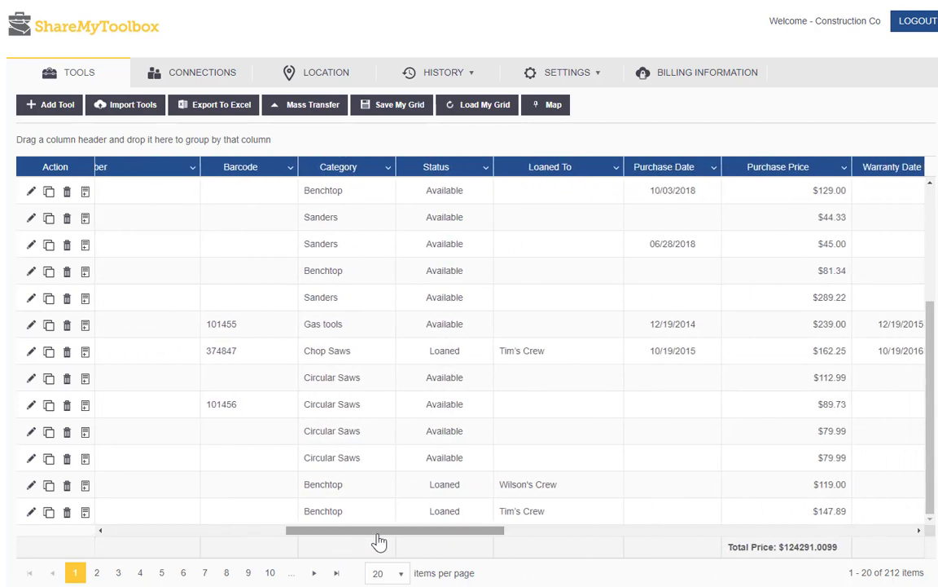
pyautogui.click(616, 168)
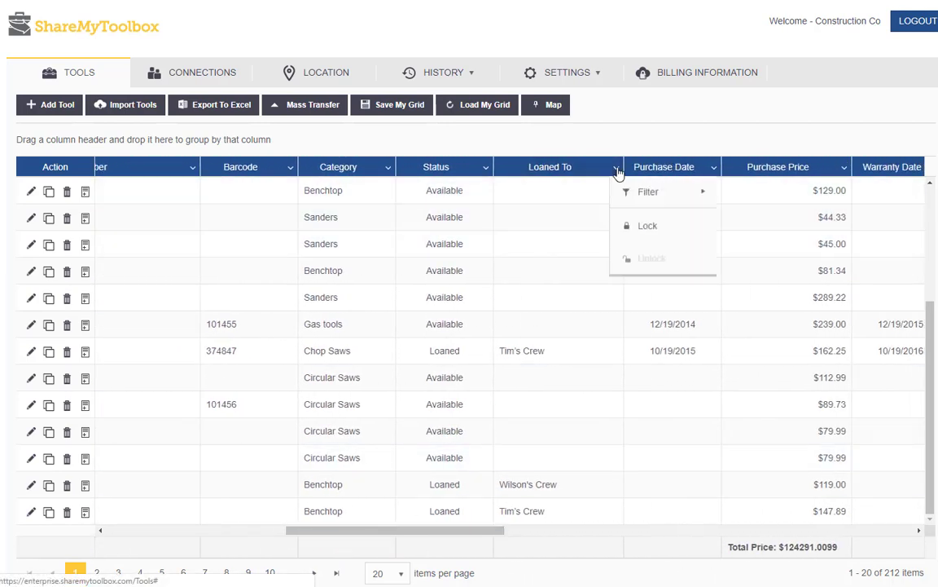
pyautogui.moveTo(628, 300)
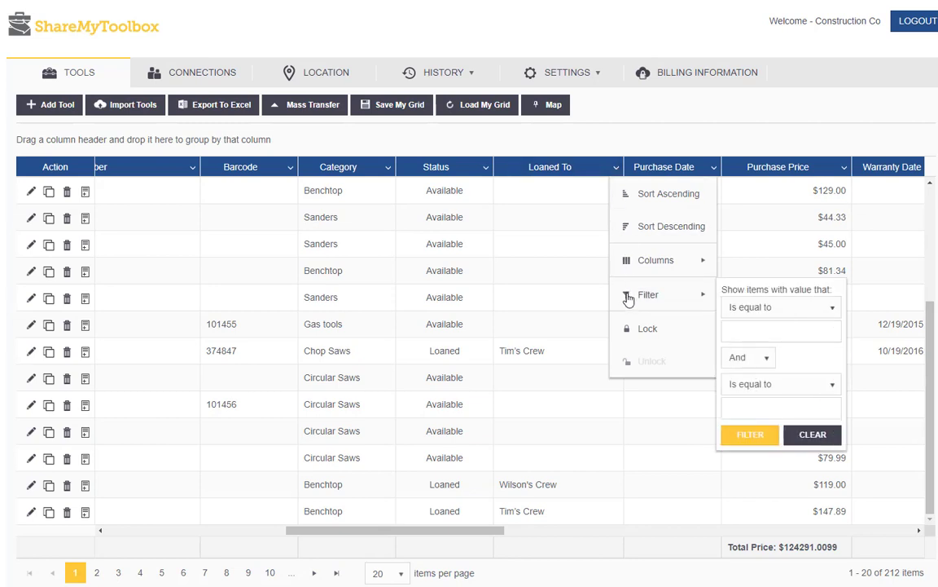
pyautogui.click(755, 308)
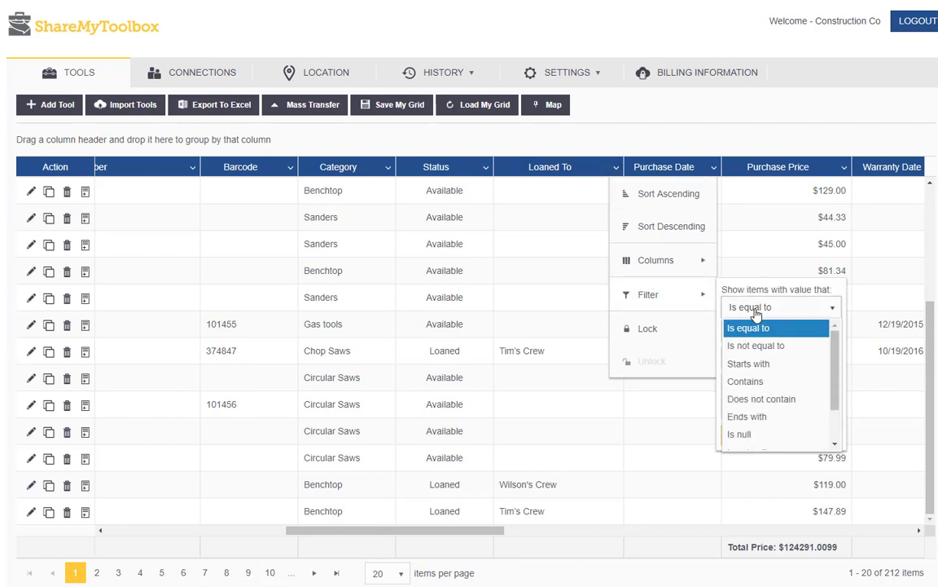
pyautogui.click(754, 383)
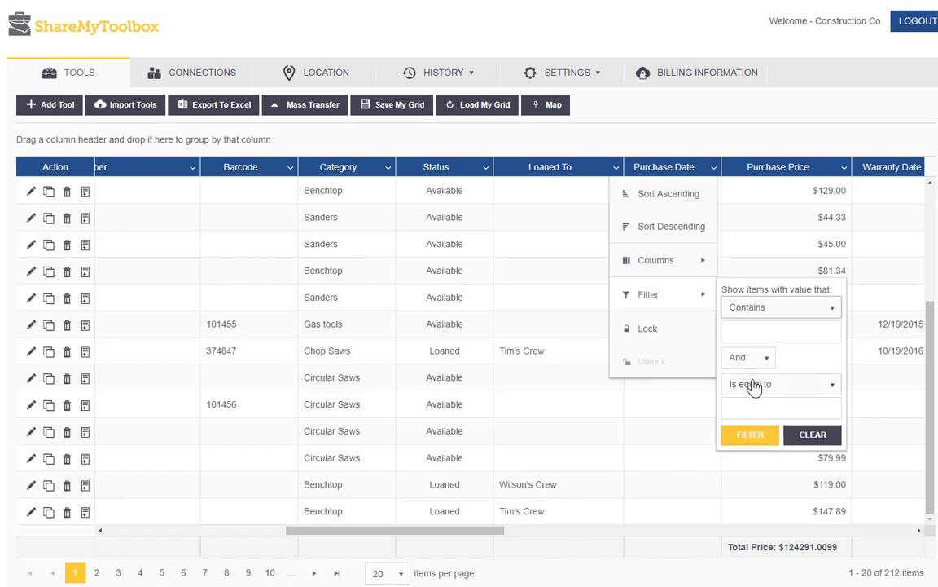
pyautogui.click(744, 332)
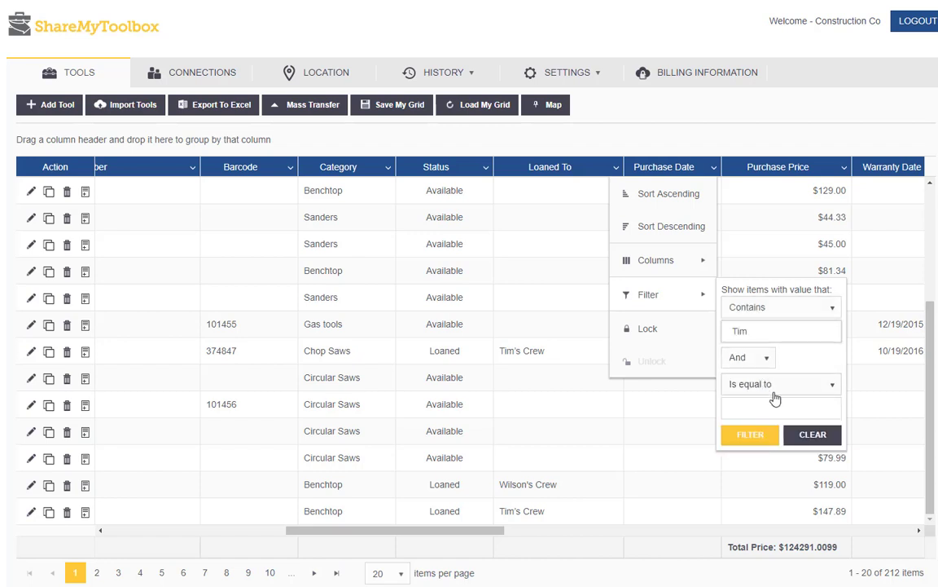
pyautogui.click(753, 436)
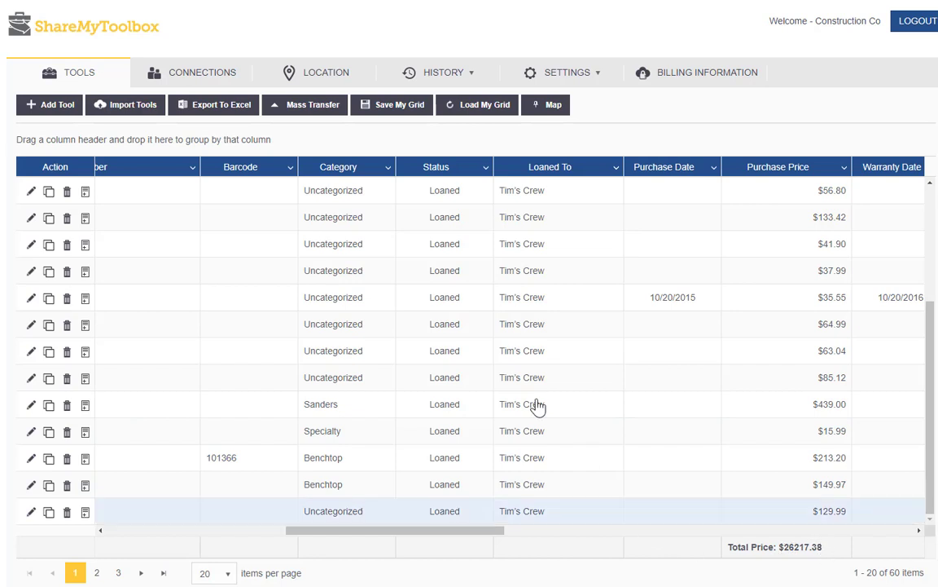
# Export the filtered tool list to Excel and inspect the downloaded workbook's columns through Rental Tool
pyautogui.click(204, 114)
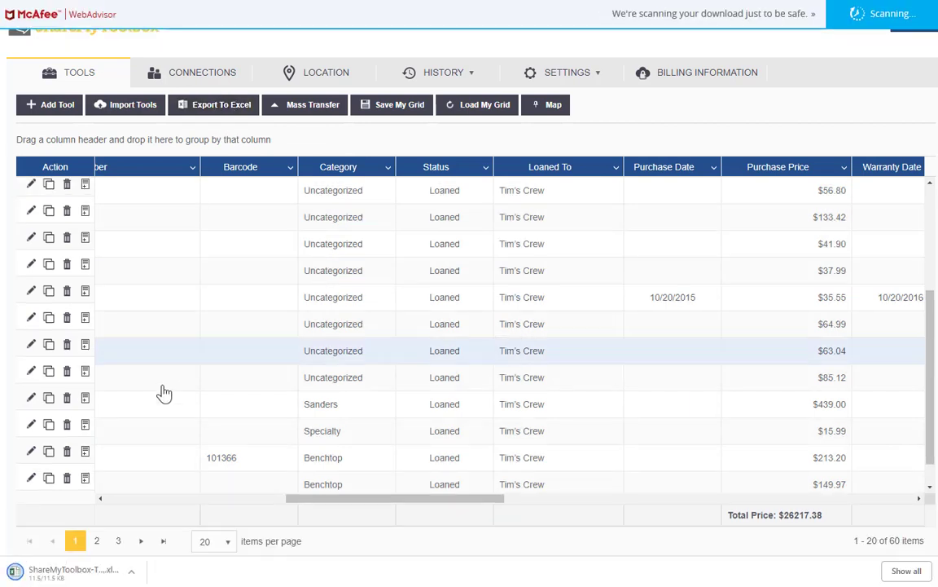
pyautogui.click(74, 572)
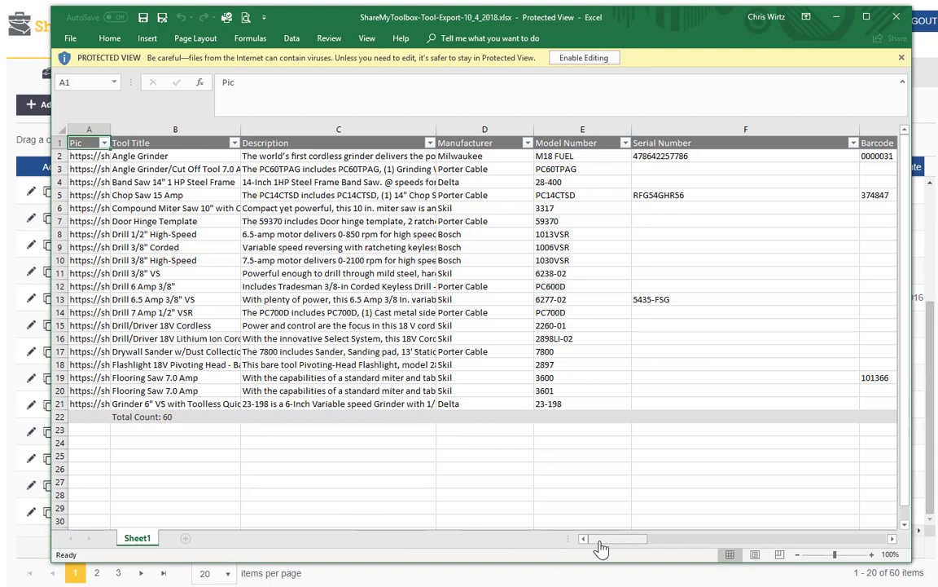
pyautogui.moveTo(605, 541); pyautogui.dragTo(661, 548)
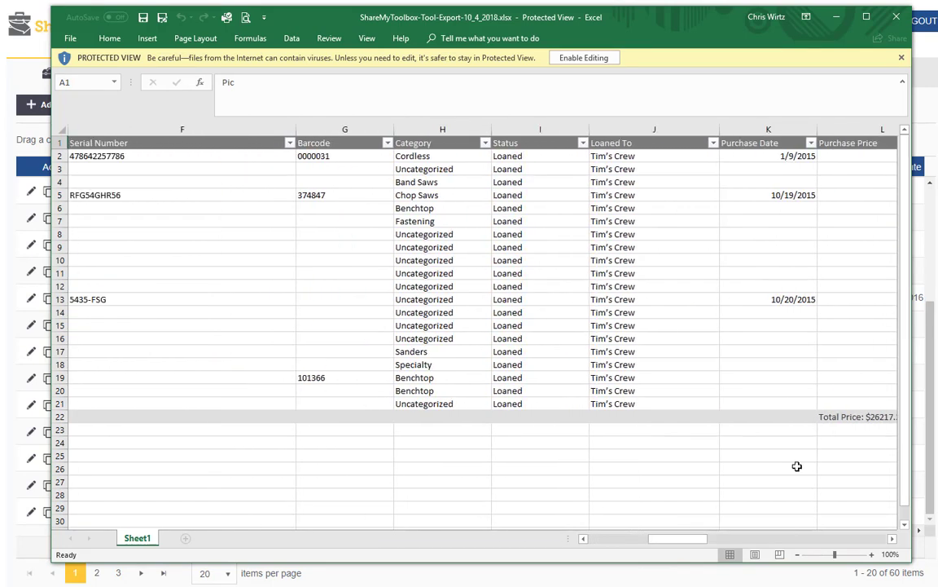
pyautogui.click(891, 538)
pyautogui.click(891, 538)
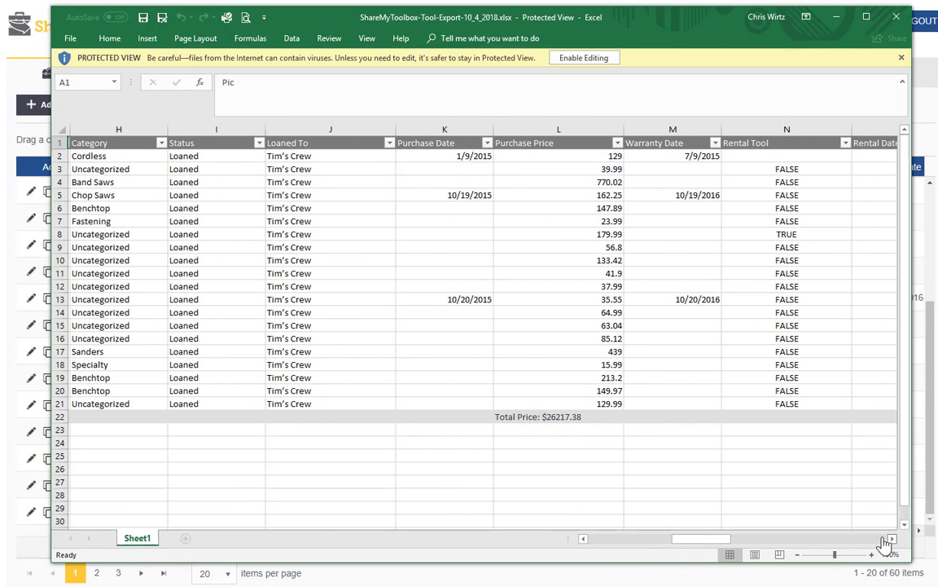
pyautogui.click(832, 21)
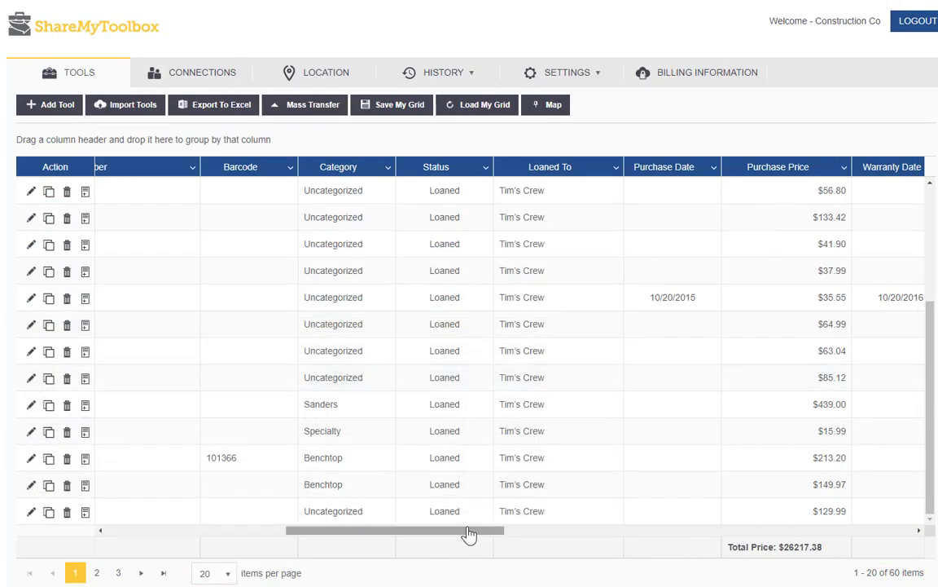
# Show all filtered tools on a single page of the tool list
pyautogui.moveTo(470, 533); pyautogui.dragTo(289, 533)
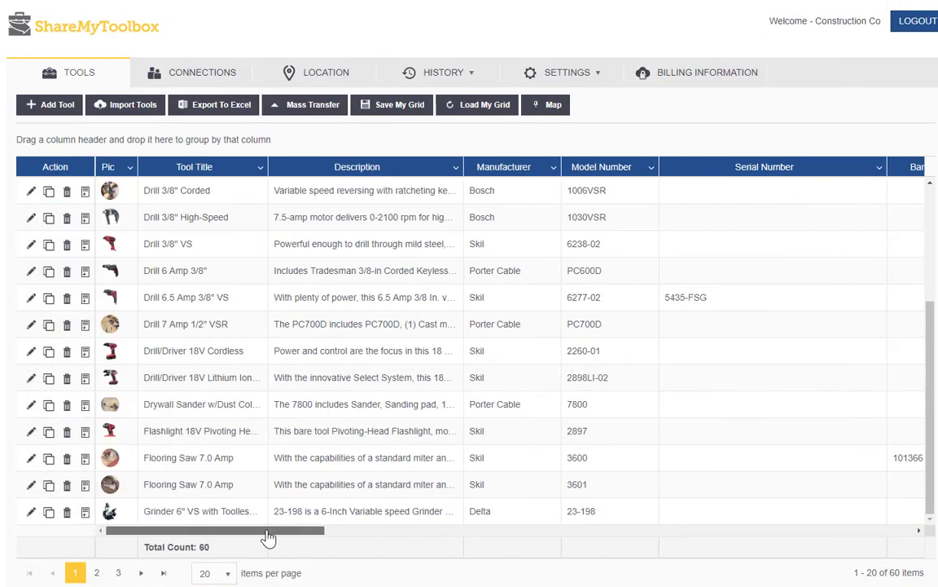
pyautogui.click(229, 574)
pyautogui.click(208, 554)
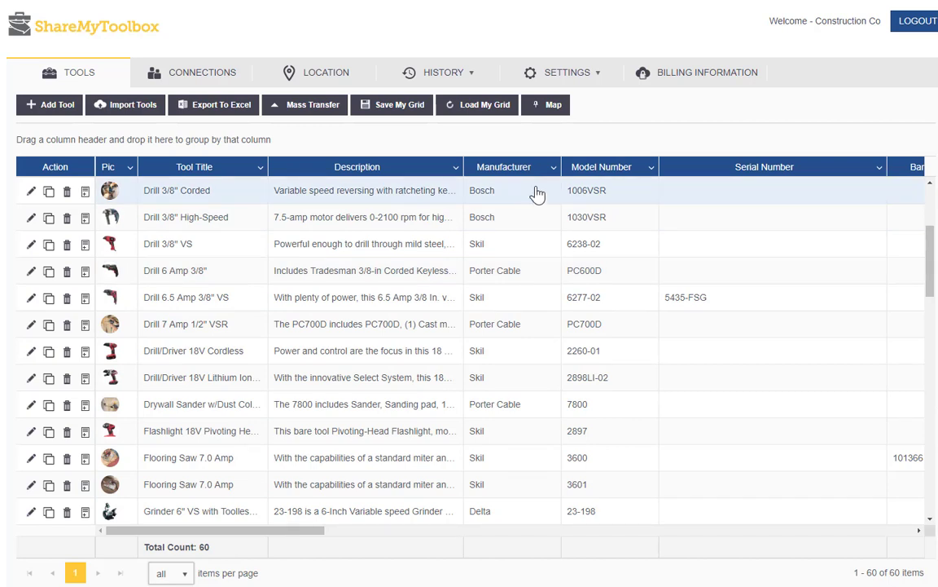
# Filter the tool list further to items whose Manufacturer is equal to "skil"
pyautogui.click(554, 168)
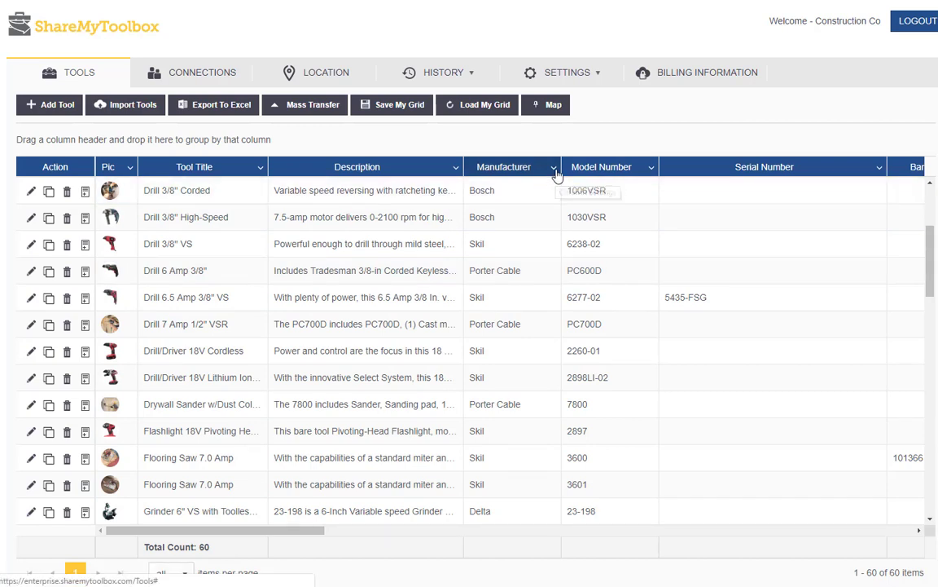
pyautogui.moveTo(570, 295)
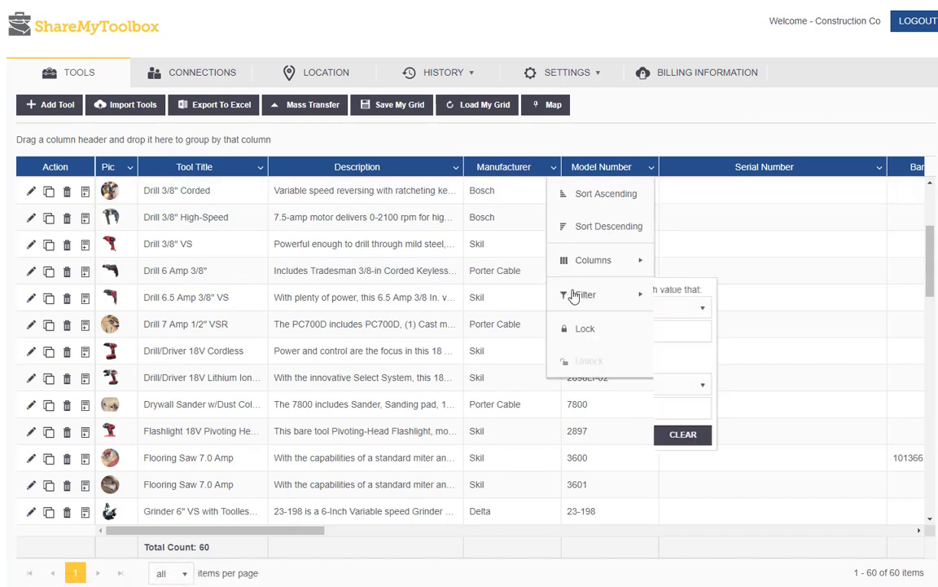
pyautogui.click(696, 314)
pyautogui.click(697, 313)
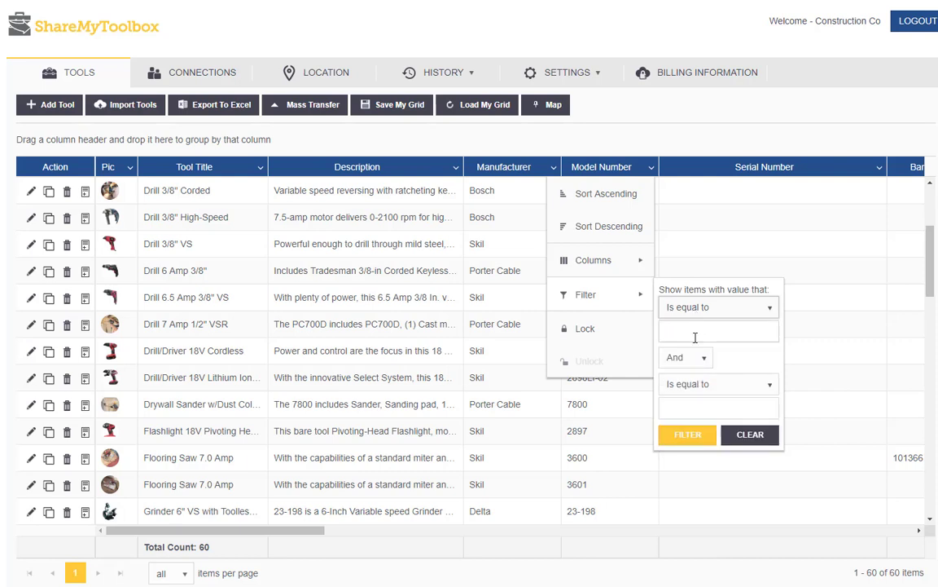
pyautogui.click(696, 334)
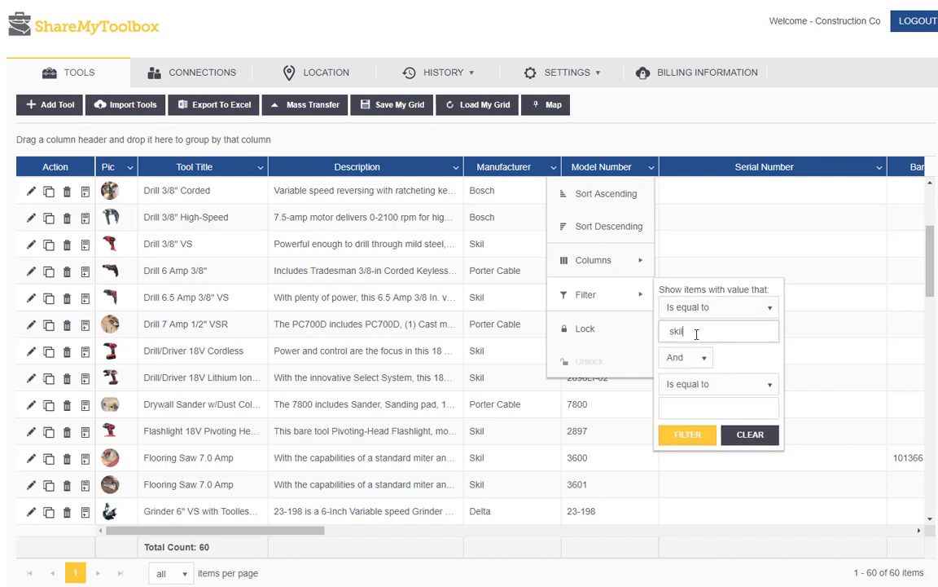
pyautogui.click(687, 435)
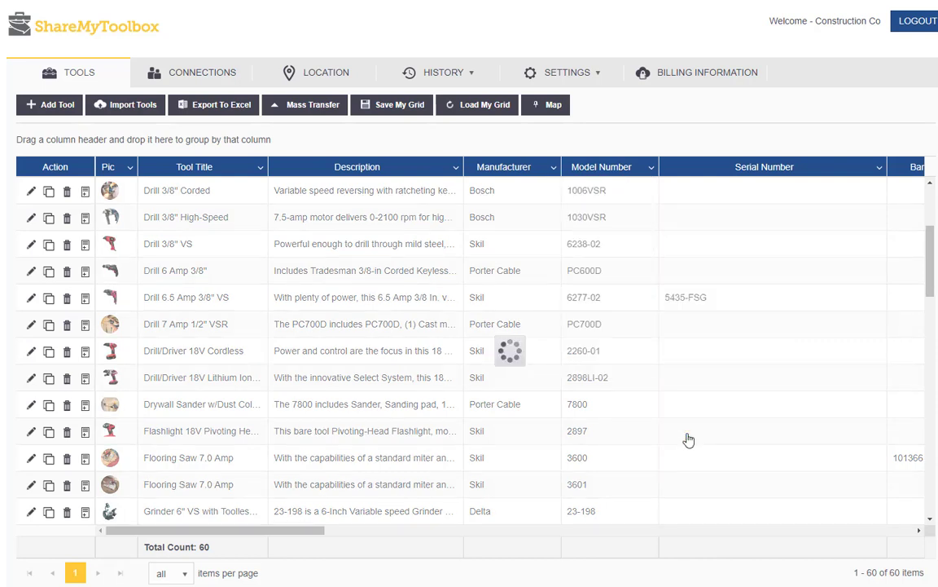
# Group the filtered tool list by Category
pyautogui.scroll(-3, 671, 429)
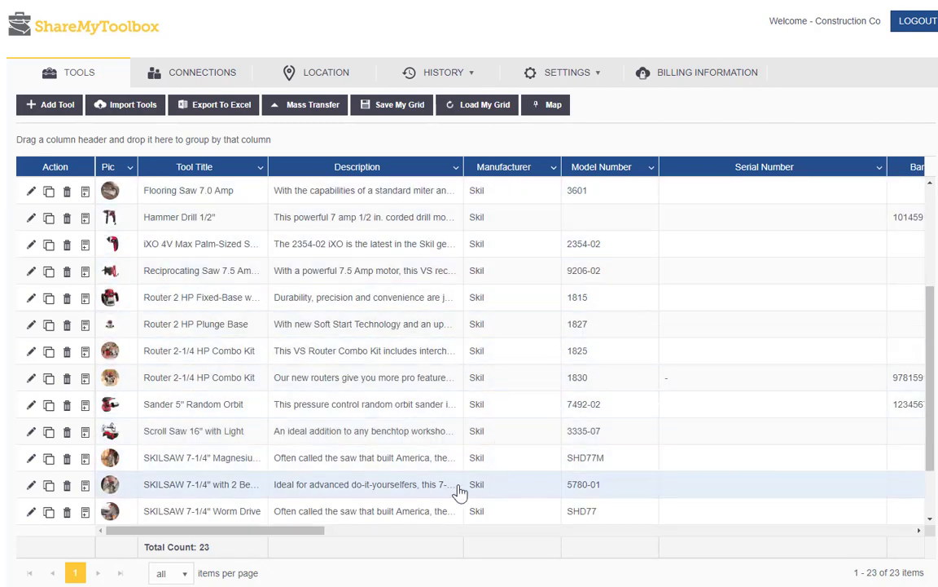
pyautogui.moveTo(320, 537); pyautogui.dragTo(374, 540)
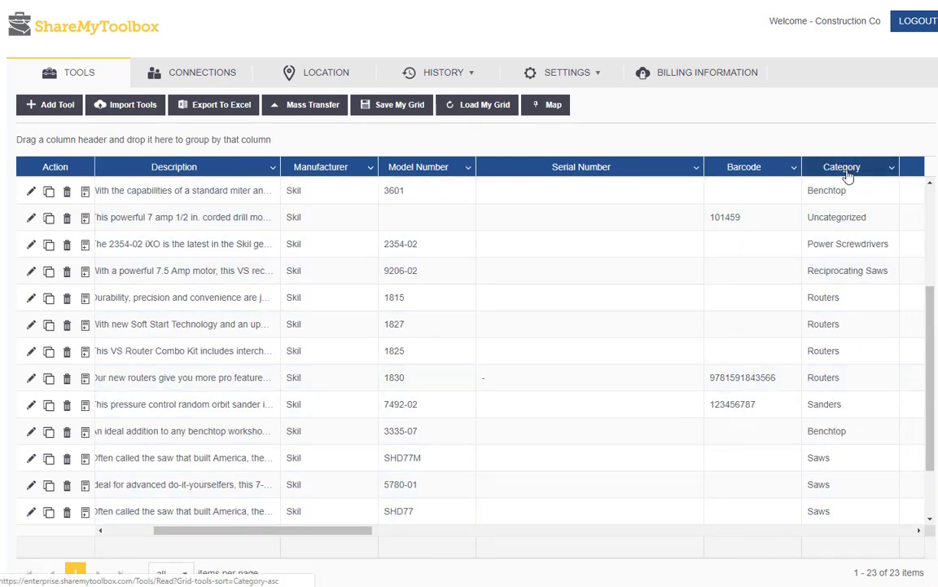
pyautogui.moveTo(846, 172); pyautogui.dragTo(704, 150)
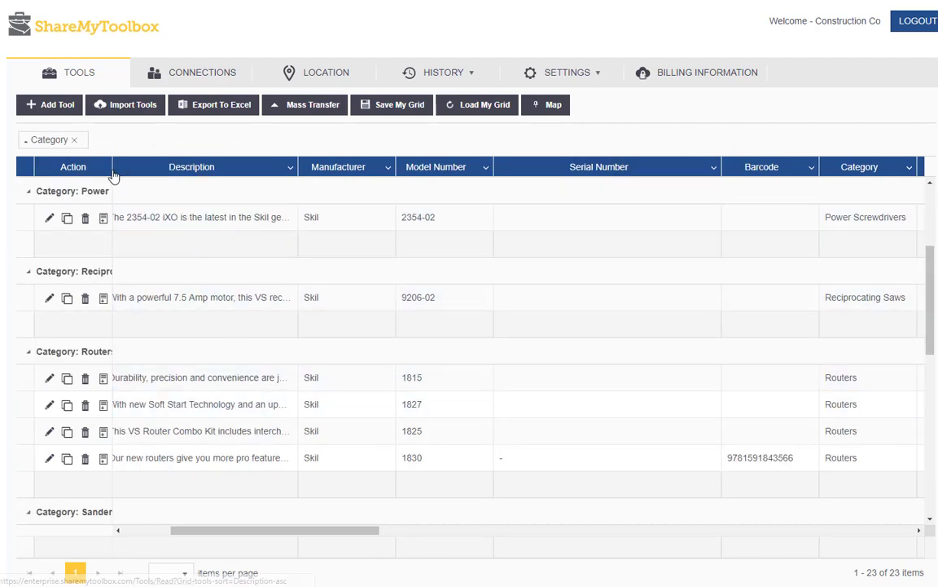
# Widen the Action column and review the tool counts and purchase price subtotals of the category groups
pyautogui.moveTo(114, 169); pyautogui.dragTo(145, 169)
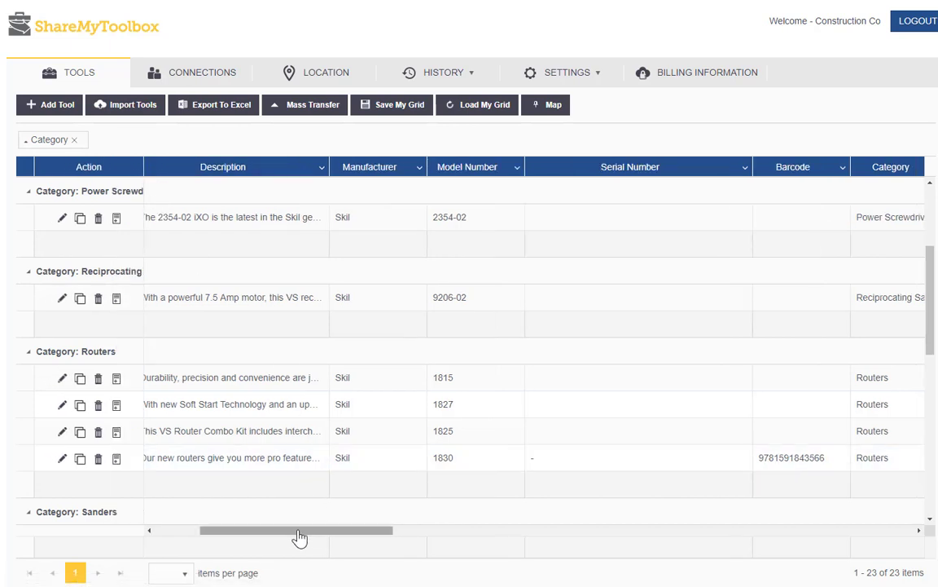
pyautogui.moveTo(300, 530); pyautogui.dragTo(220, 531)
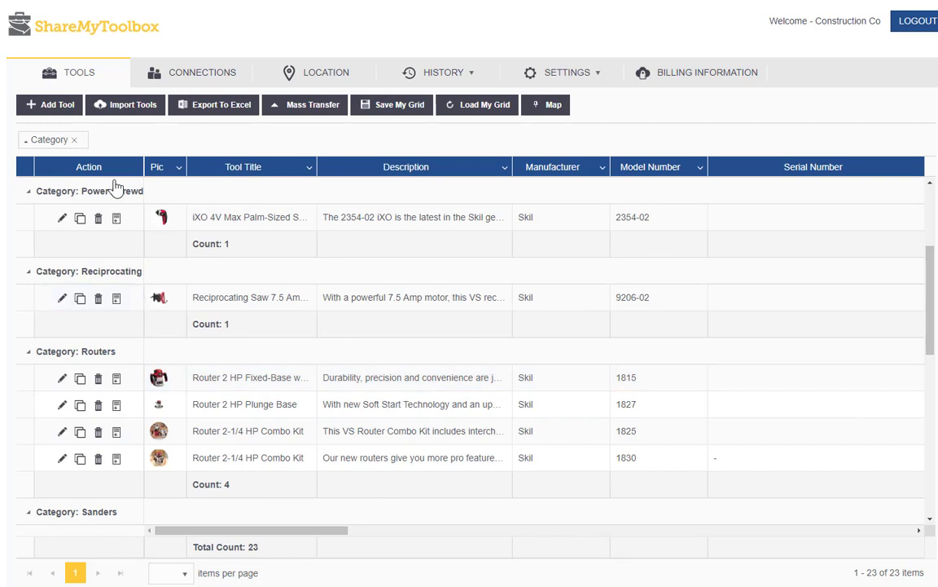
pyautogui.scroll(-2, 98, 477)
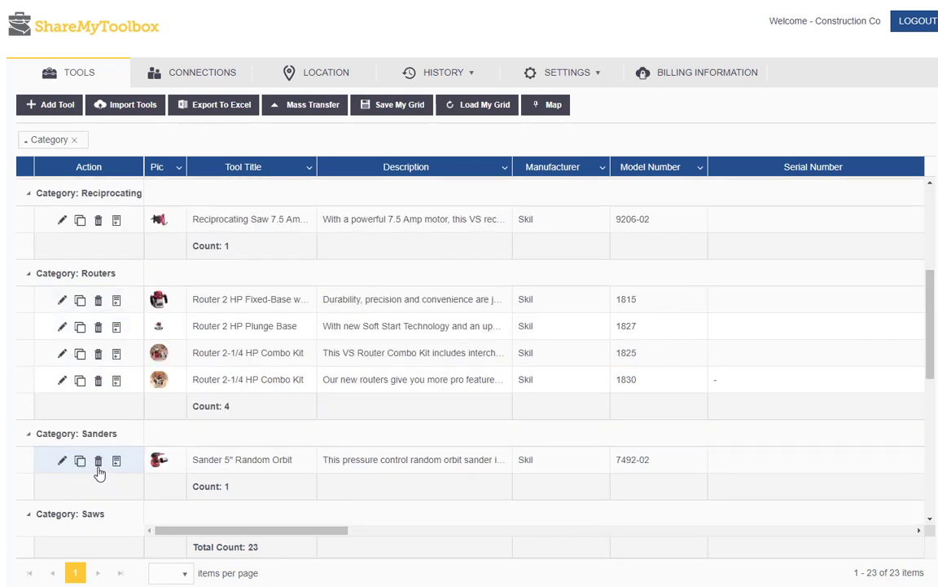
pyautogui.scroll(-1, 118, 420)
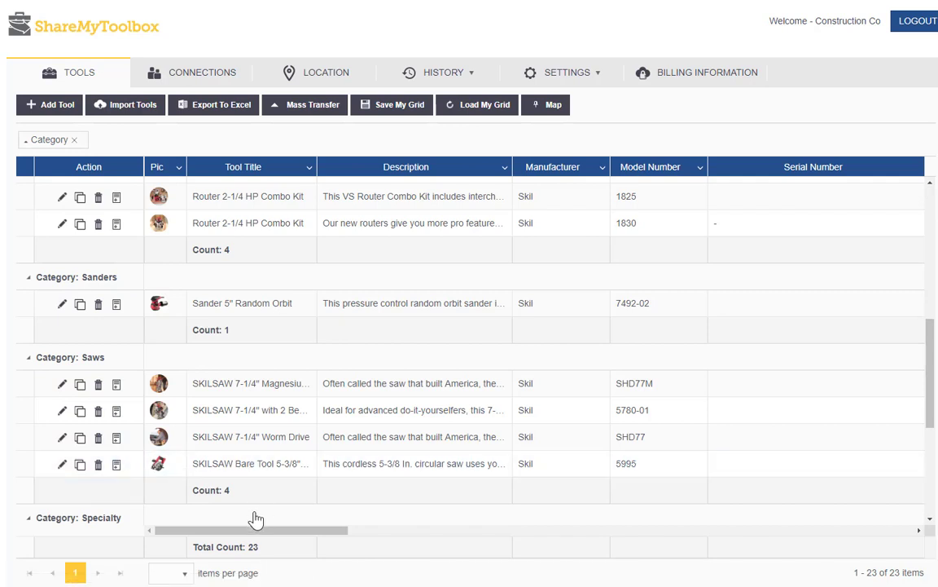
pyautogui.moveTo(256, 532); pyautogui.dragTo(448, 540)
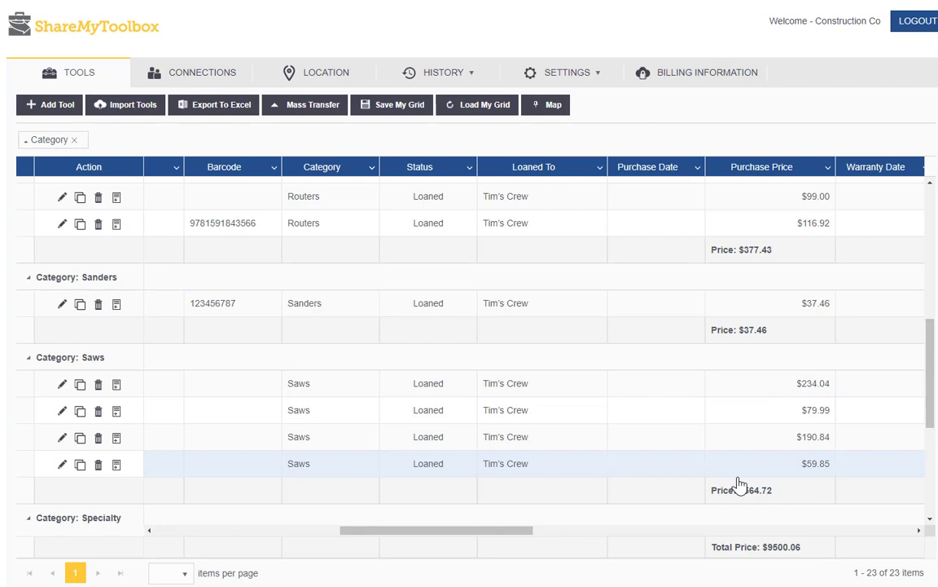
pyautogui.moveTo(469, 534); pyautogui.dragTo(260, 529)
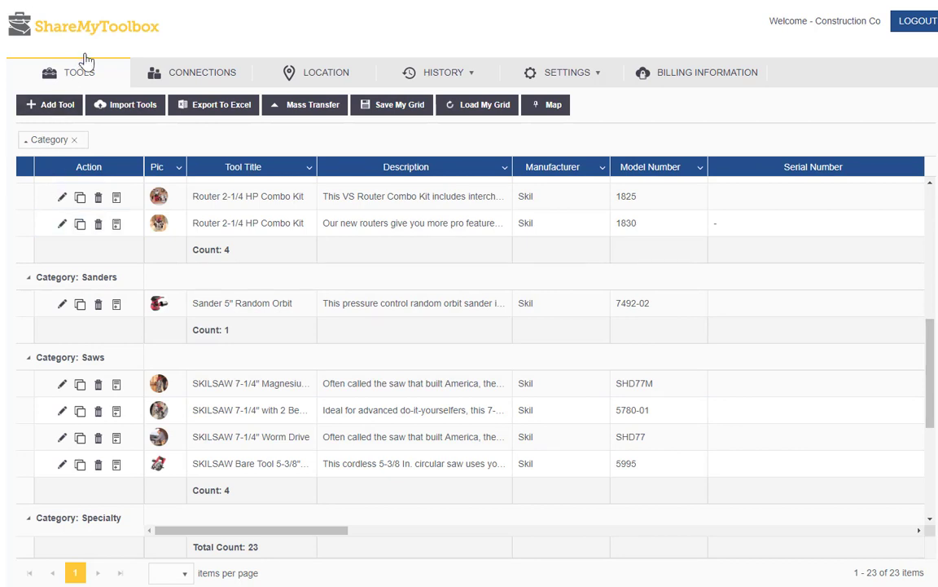
# Open the tool history and examine the action and user of the 8" VS grinder's "Tool loaned" entry
pyautogui.moveTo(452, 80)
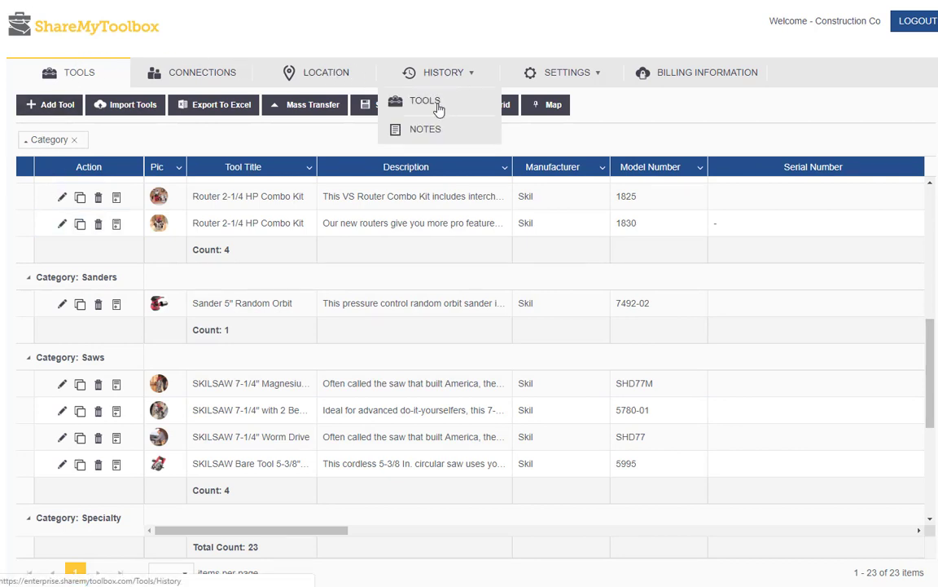
pyautogui.click(437, 109)
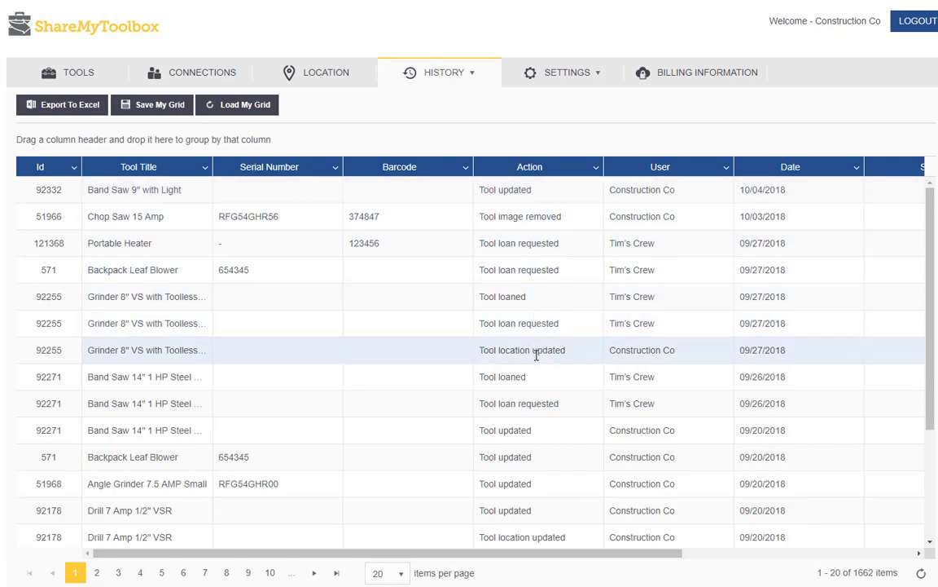
pyautogui.moveTo(565, 329); pyautogui.dragTo(473, 312)
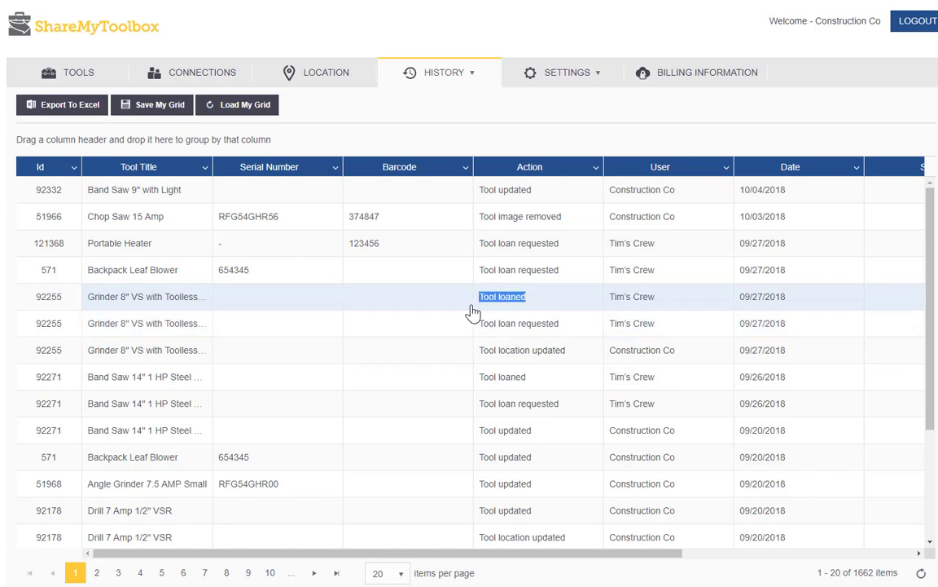
pyautogui.tripleClick(624, 296)
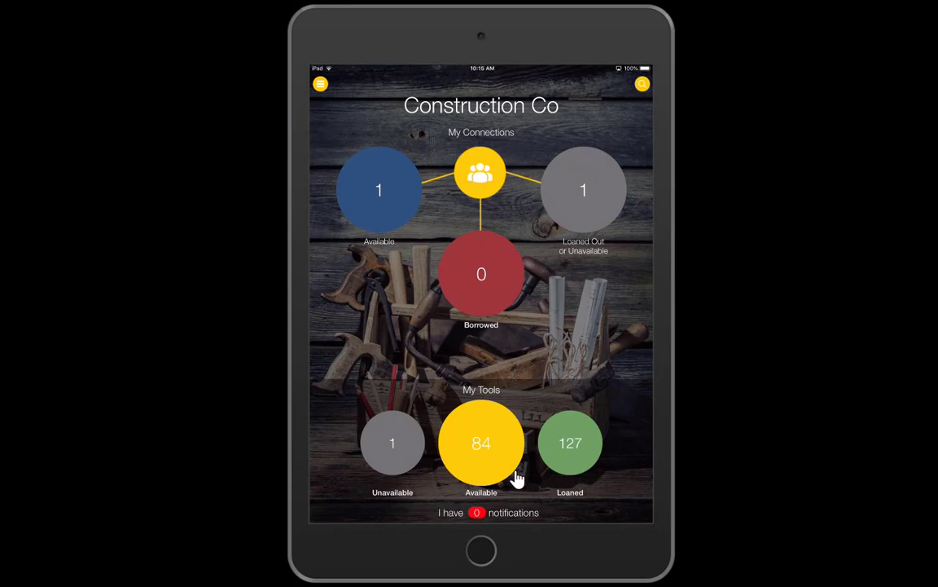
# Switch to the ShareMyToolbox mobile app, browse the company's available tools and open the details of the Chainsaw 16"
pyautogui.click(469, 458)
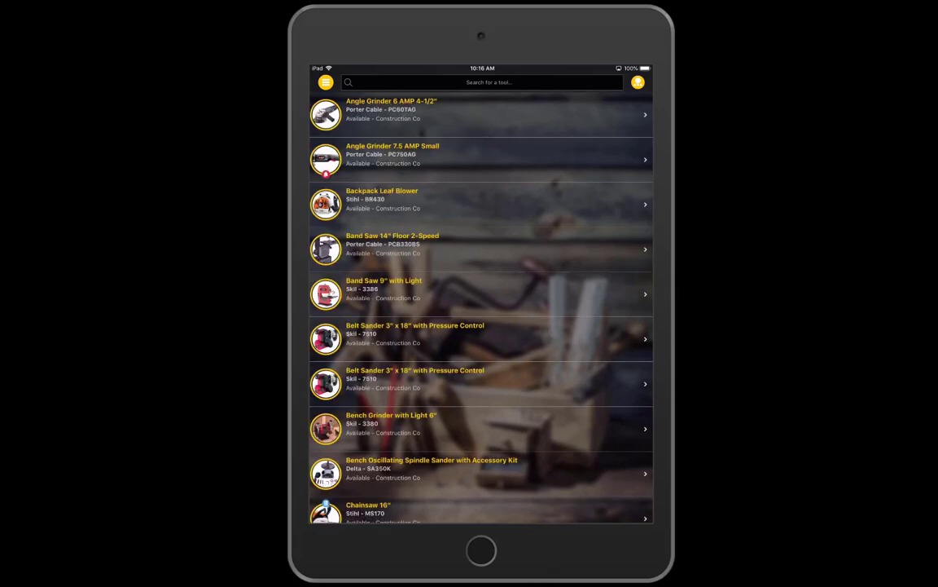
pyautogui.scroll(-1, 480, 307)
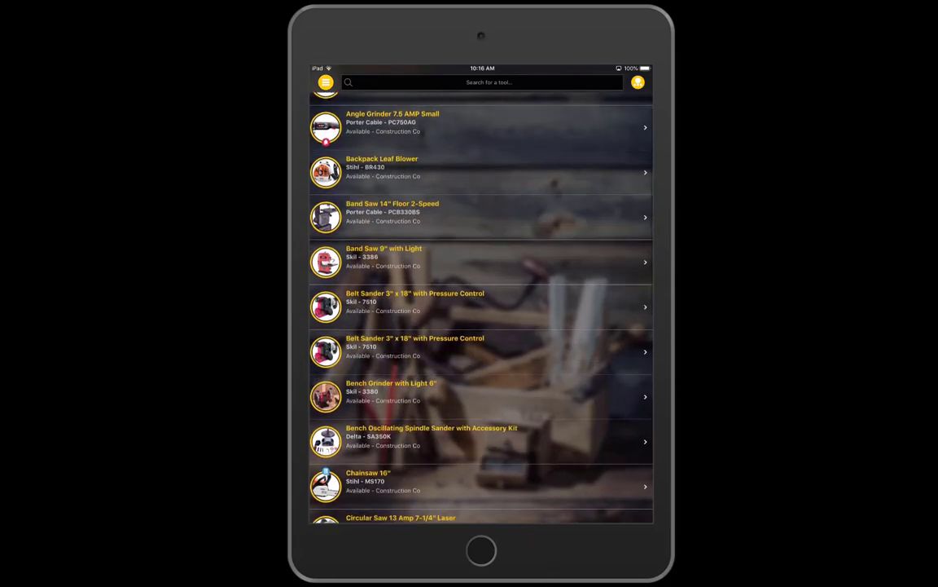
pyautogui.scroll(-1, 481, 307)
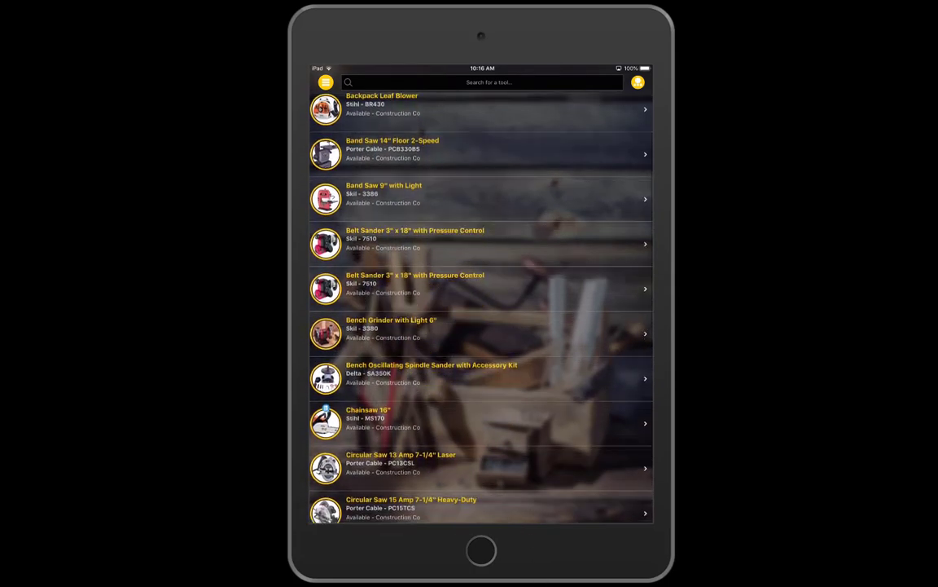
pyautogui.scroll(-2, 481, 307)
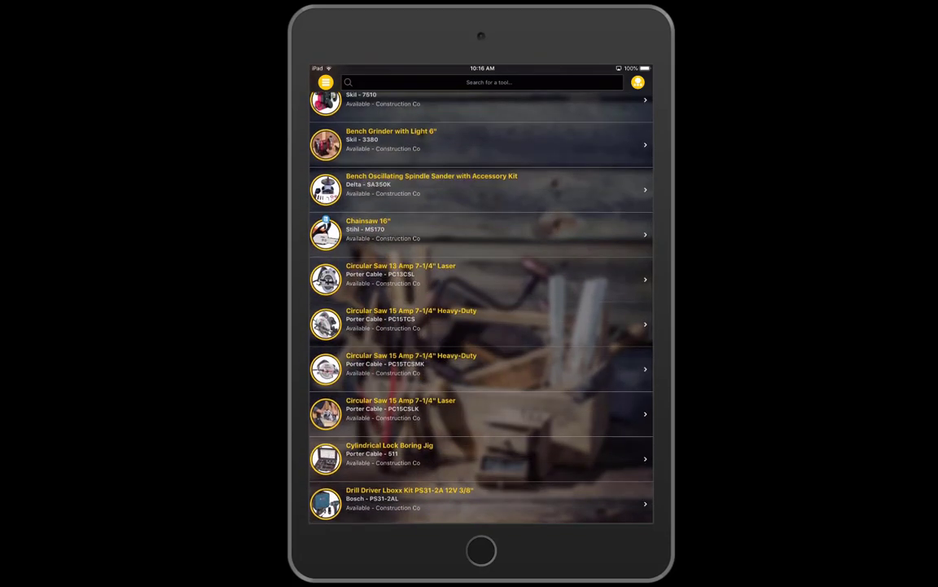
pyautogui.click(416, 244)
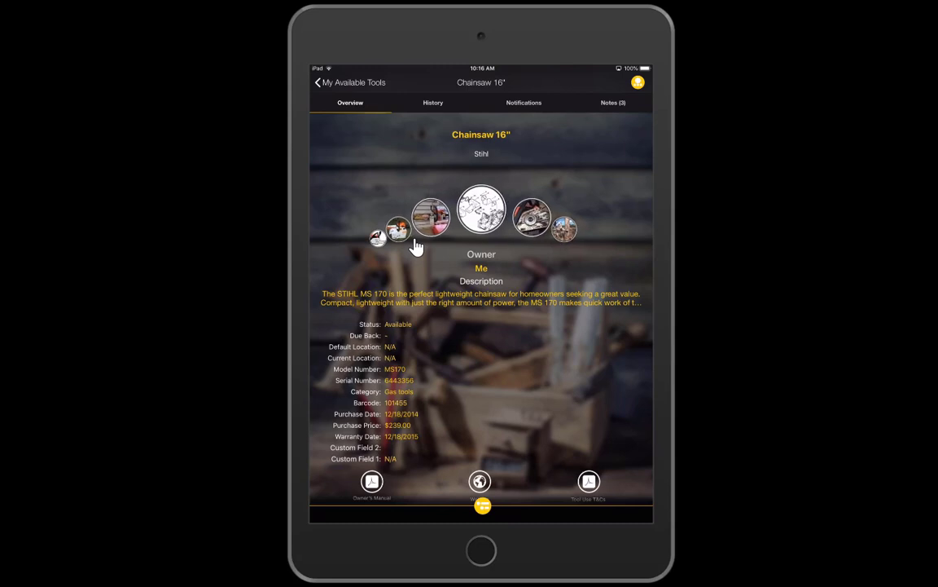
# View the chainsaw's parts diagram full screen and return to its overview
pyautogui.click(415, 247)
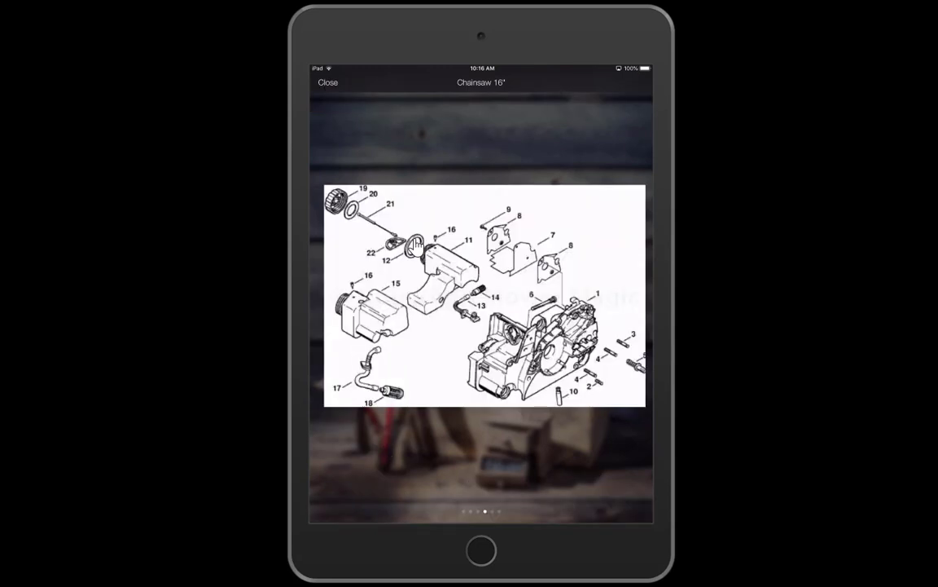
pyautogui.scroll(4, 417, 245)
pyautogui.scroll(-4, 418, 244)
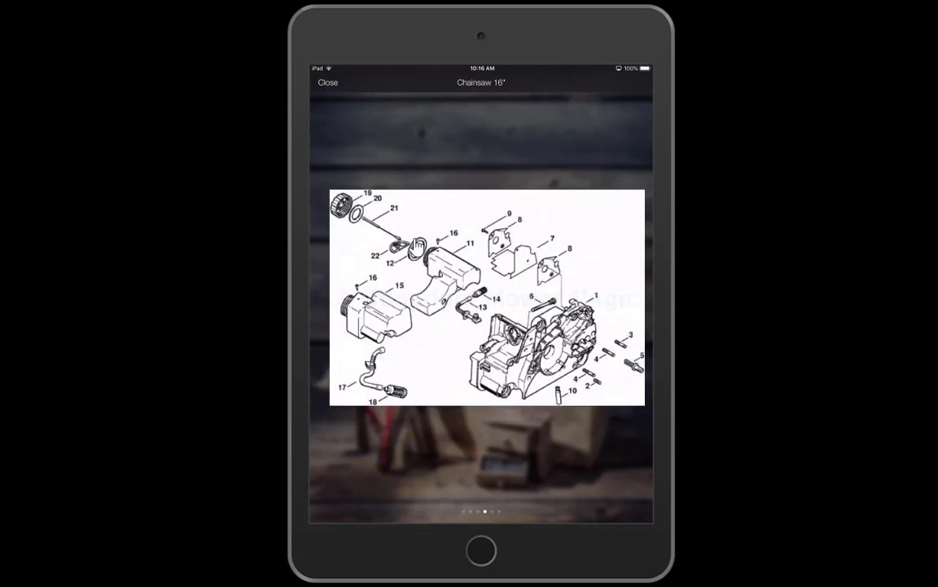
pyautogui.click(415, 247)
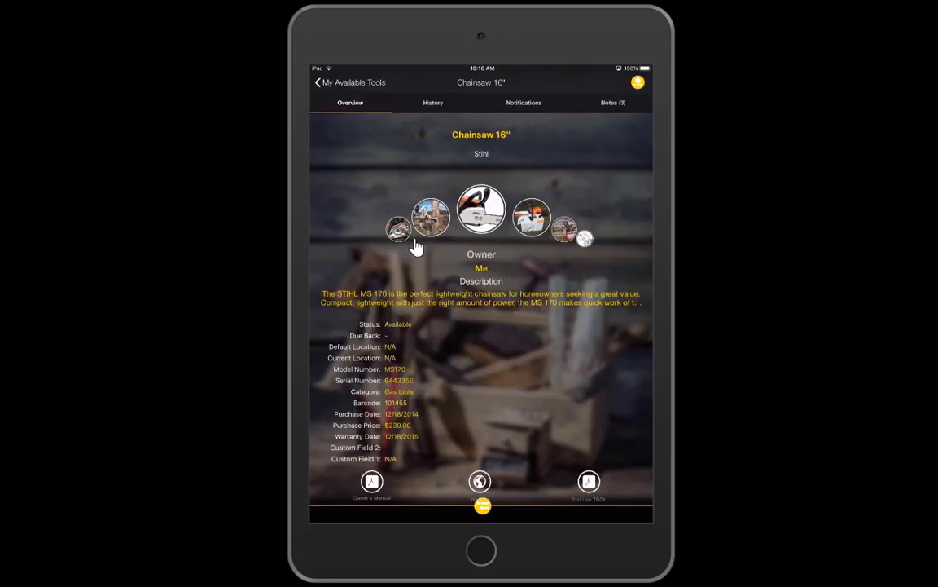
# Review the chainsaw's overview details and document links, and open its notes
pyautogui.scroll(-5, 415, 247)
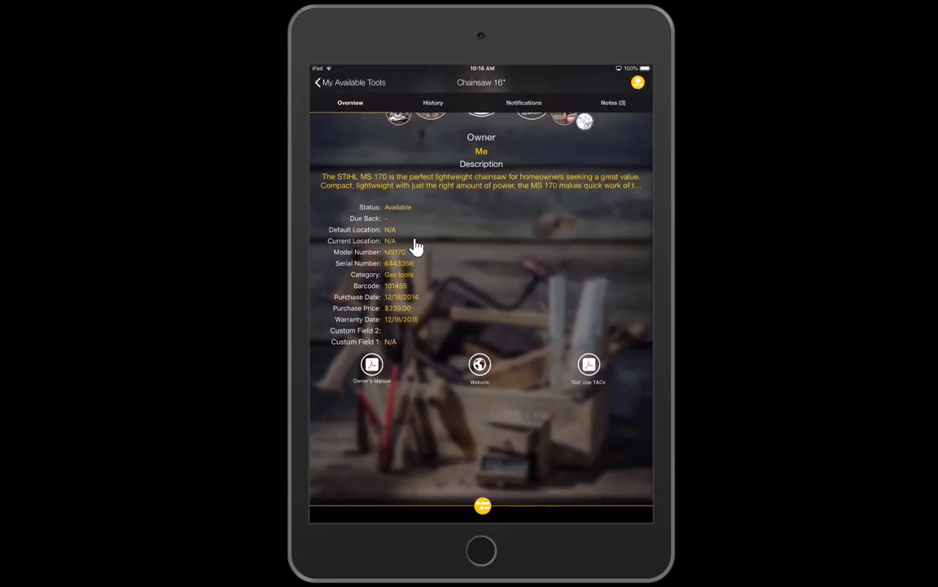
pyautogui.scroll(2, 416, 247)
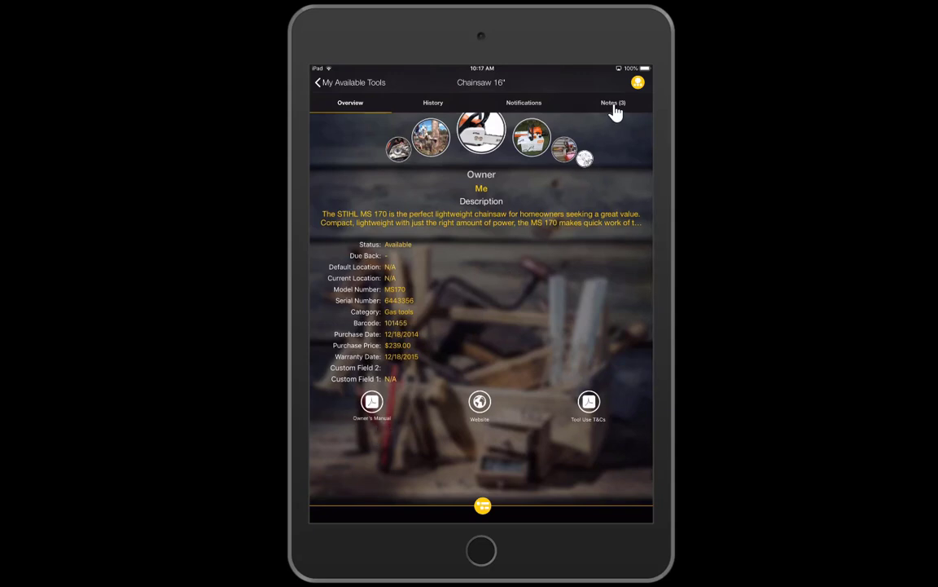
pyautogui.click(613, 104)
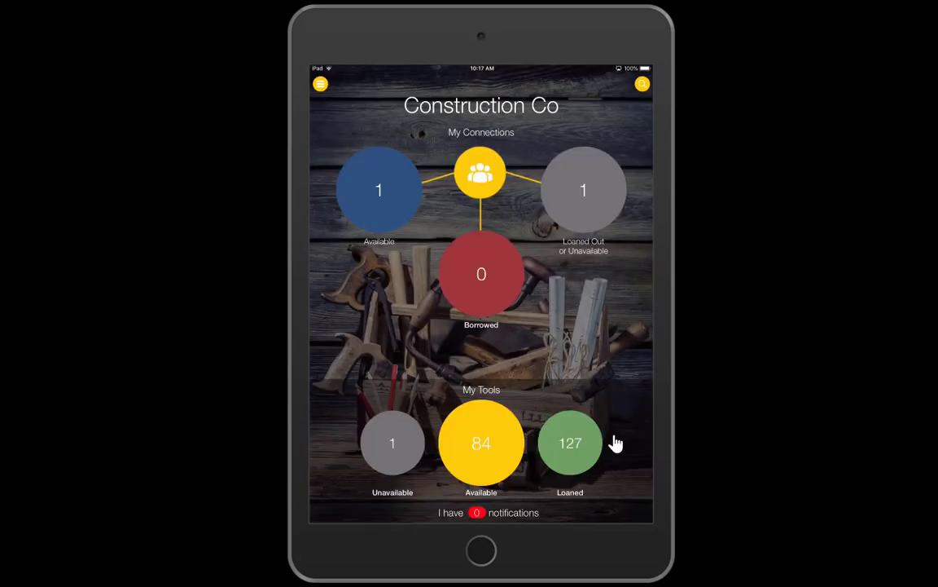
# Open the list of the company's loaned tools from the home screen
pyautogui.click(615, 443)
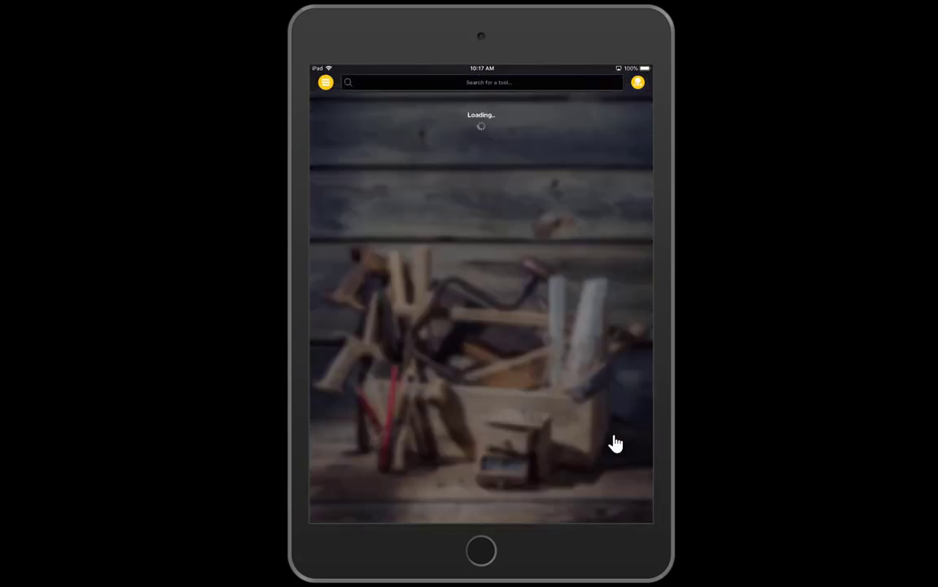